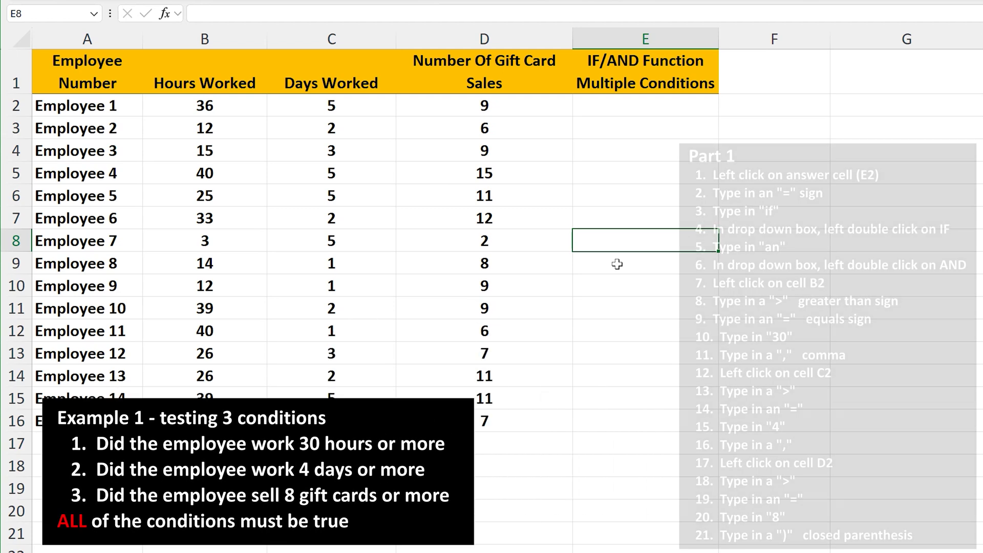
Begin the formula =IF(AND( in cell E2 using the autocomplete list
{"action": "left_click", "coordinate": [612, 108]}
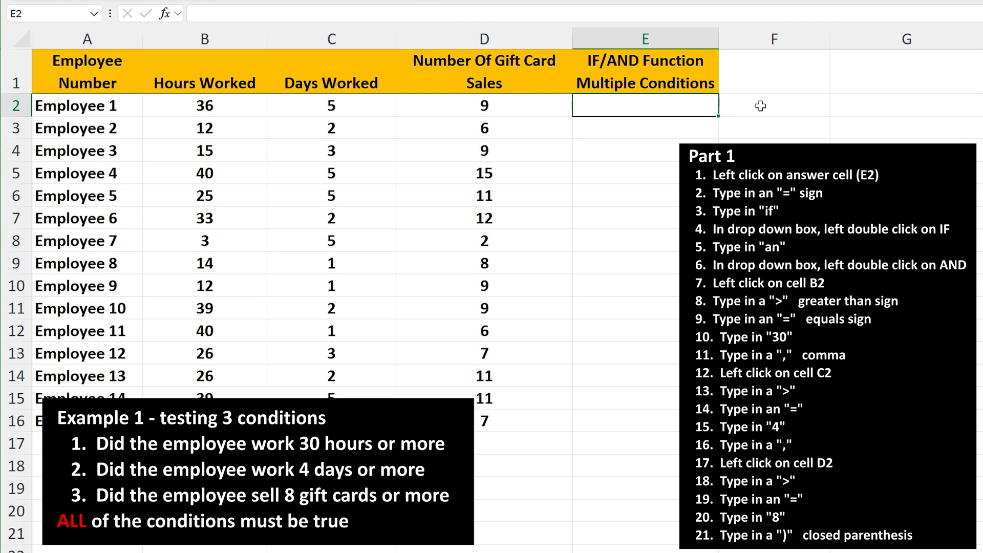
{"action": "type", "text": "=if"}
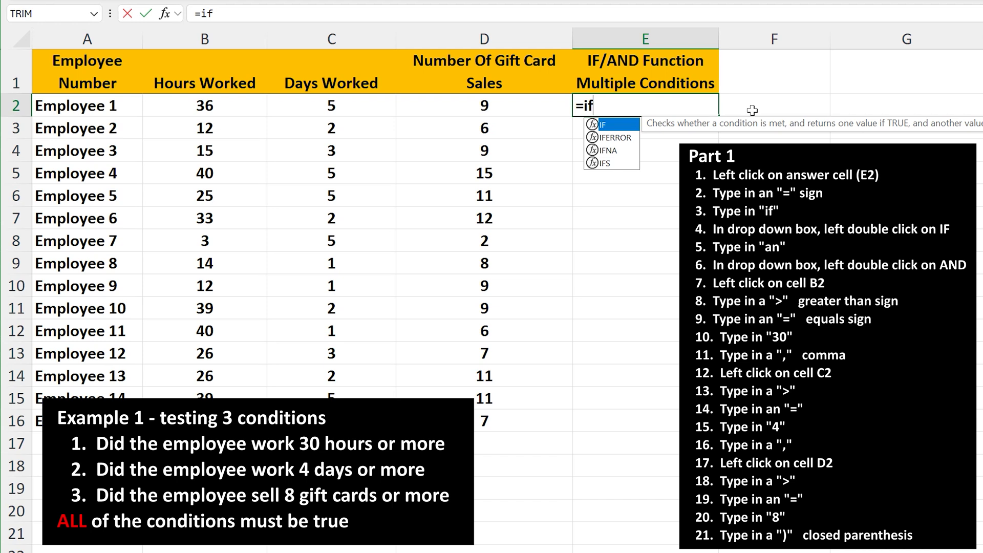
{"action": "double_click", "coordinate": [620, 126]}
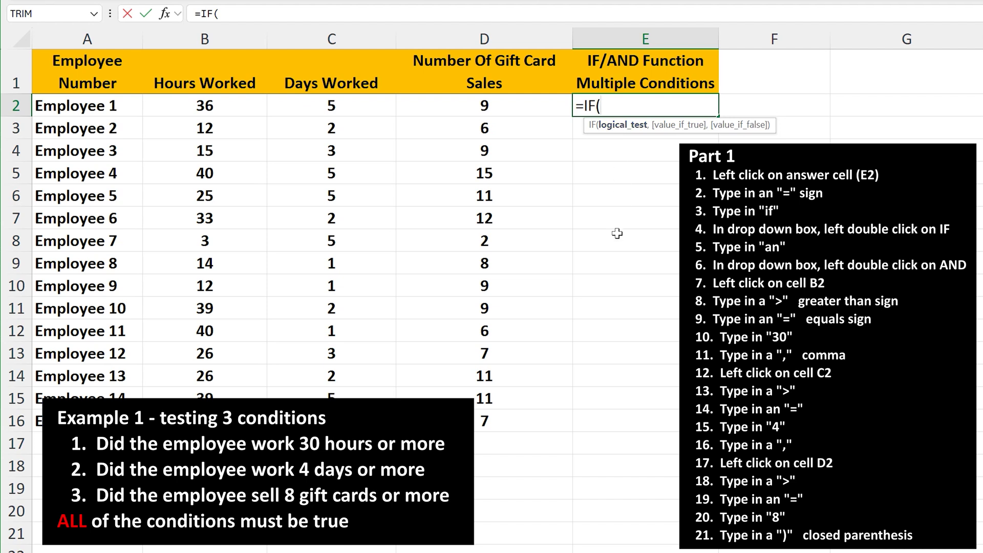
{"action": "type", "text": "an"}
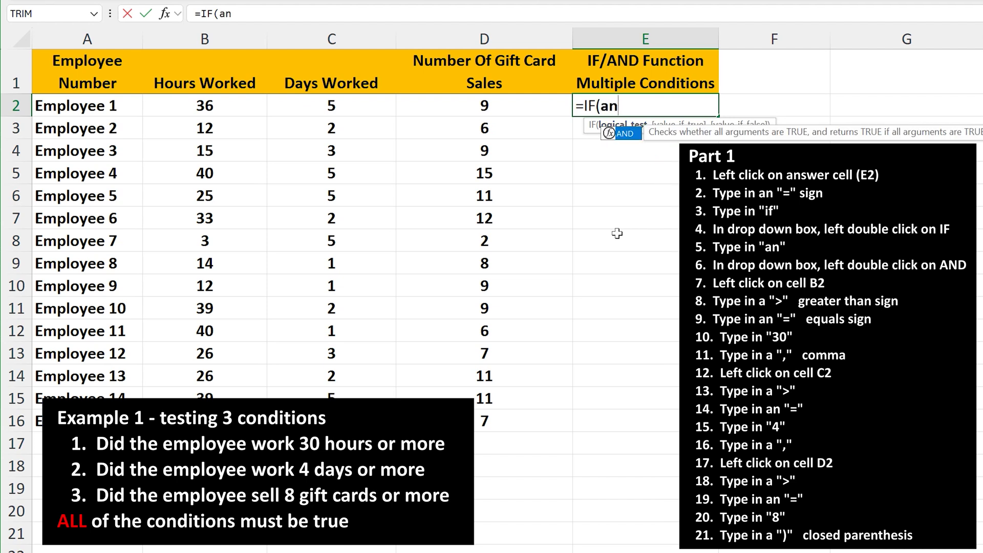
{"action": "double_click", "coordinate": [620, 138]}
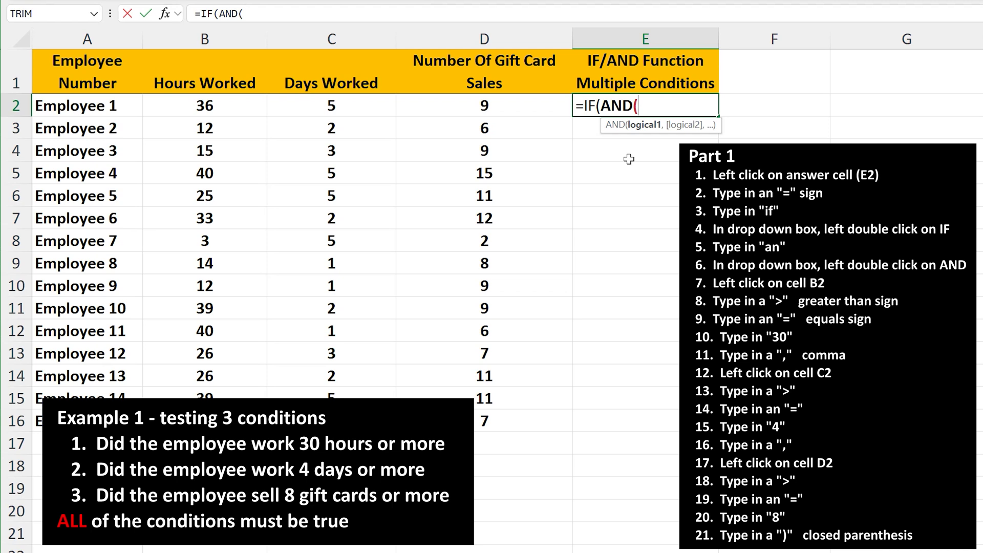
Add the first AND condition B2>=30 to the E2 formula
{"action": "left_click", "coordinate": [240, 106]}
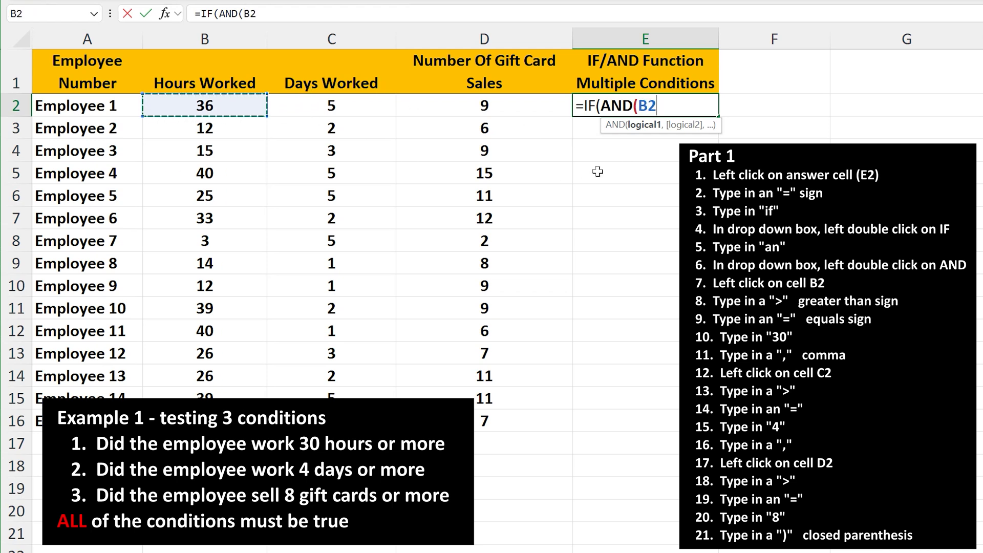
{"action": "type", "text": ">="}
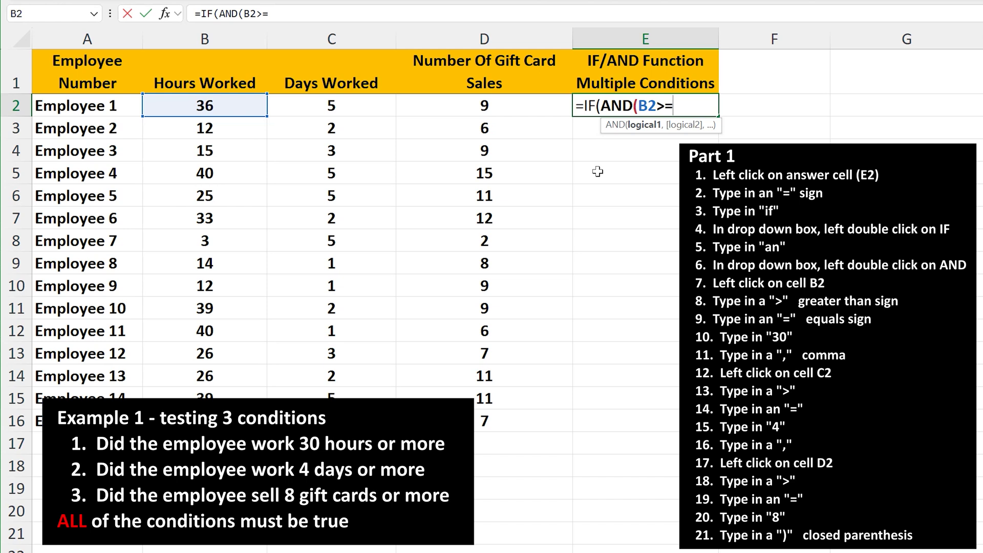
{"action": "type", "text": "30,"}
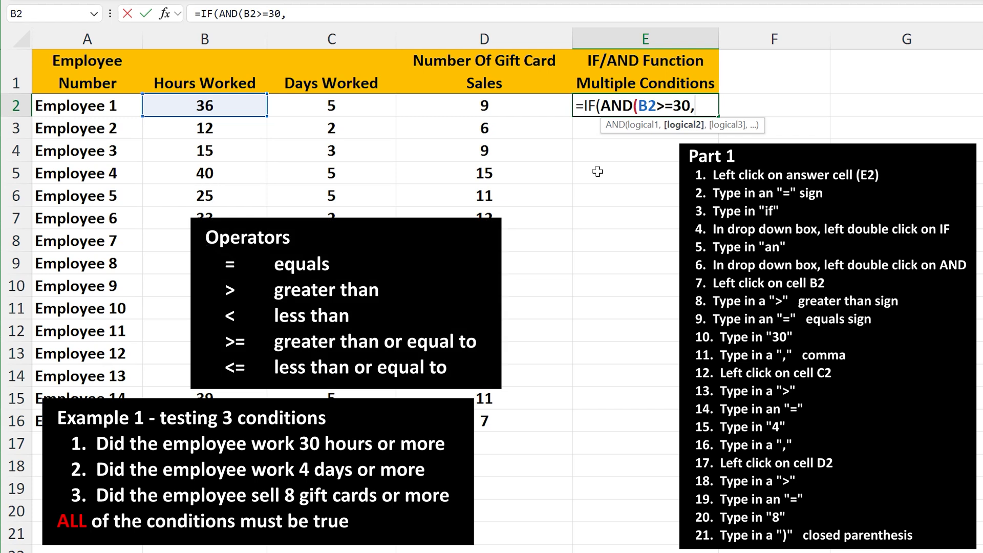
Add the conditions C2>=4 and D2>=8 and close the AND
{"action": "left_click", "coordinate": [369, 103]}
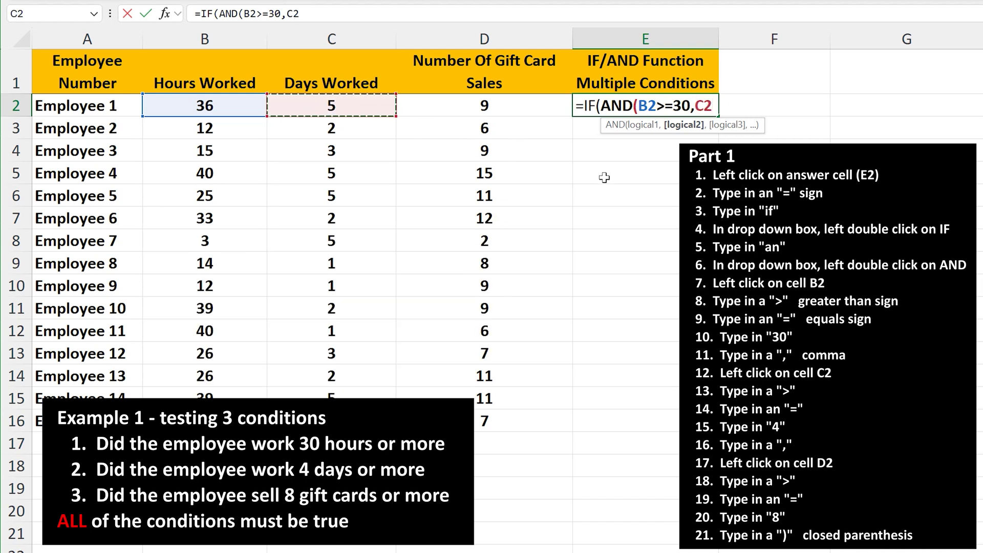
{"action": "type", "text": ">="}
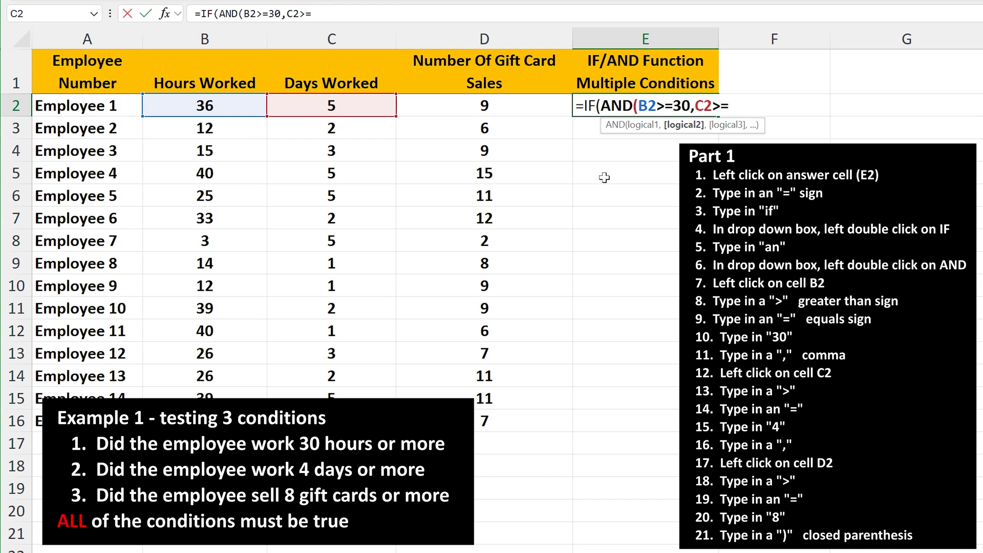
{"action": "type", "text": "4,"}
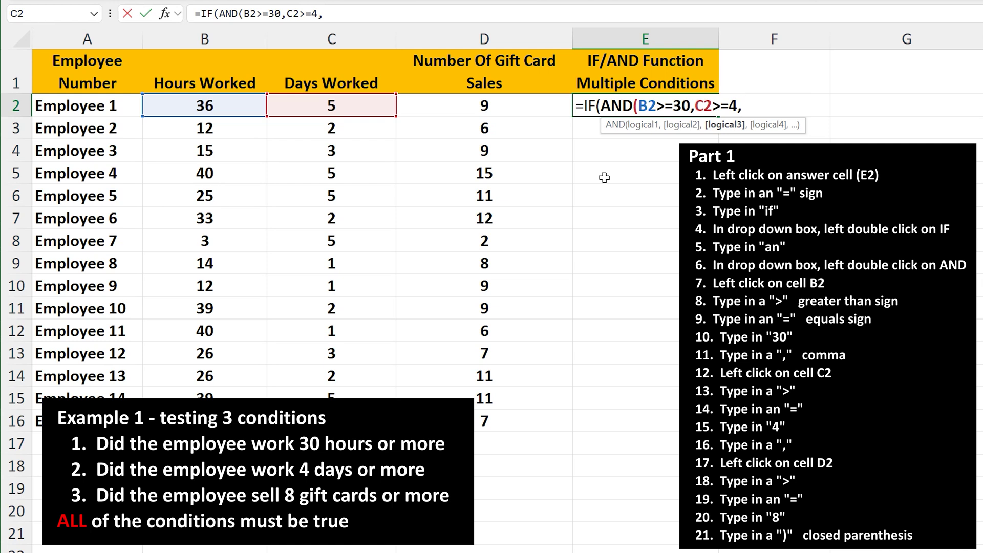
{"action": "left_click", "coordinate": [538, 108]}
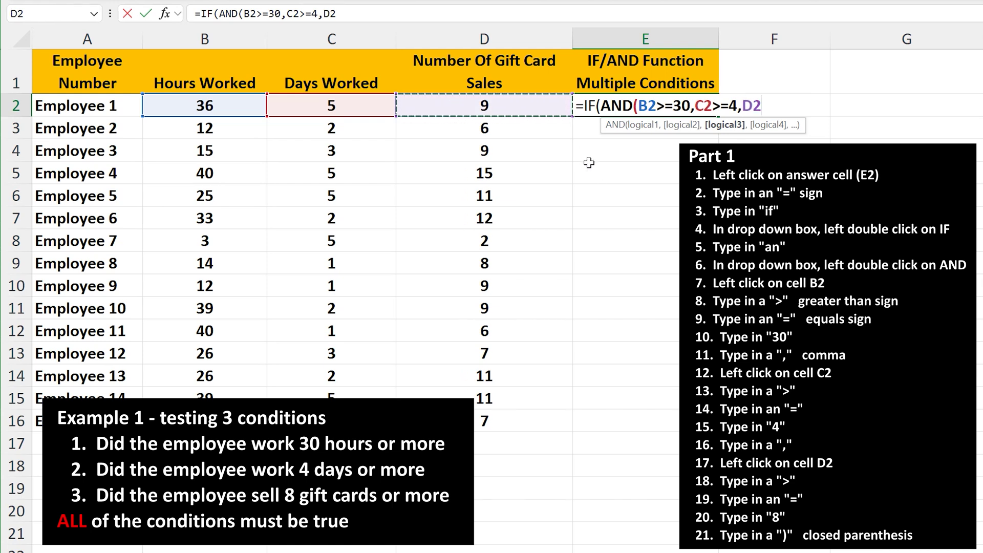
{"action": "type", "text": ">=8"}
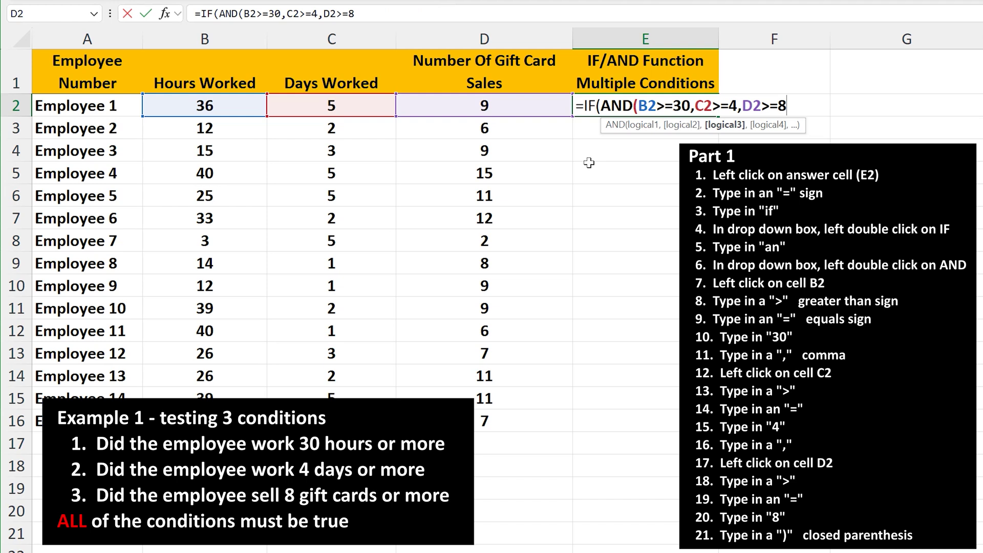
{"action": "type", "text": ")"}
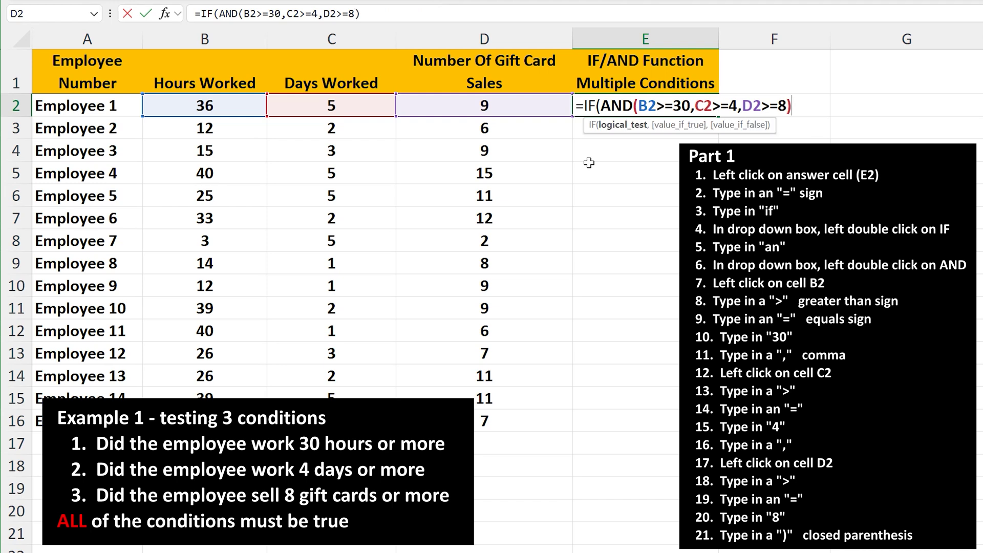
{"action": "type", "text": ","}
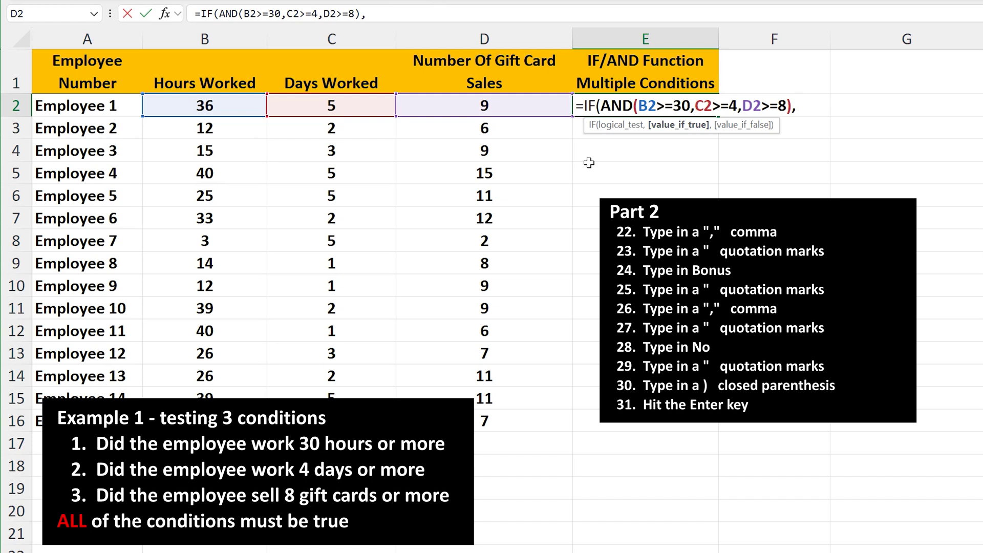
Finish the IF with "Bonus" when true and "No" otherwise, closing the formula
{"action": "type", "text": "\"Bonus"}
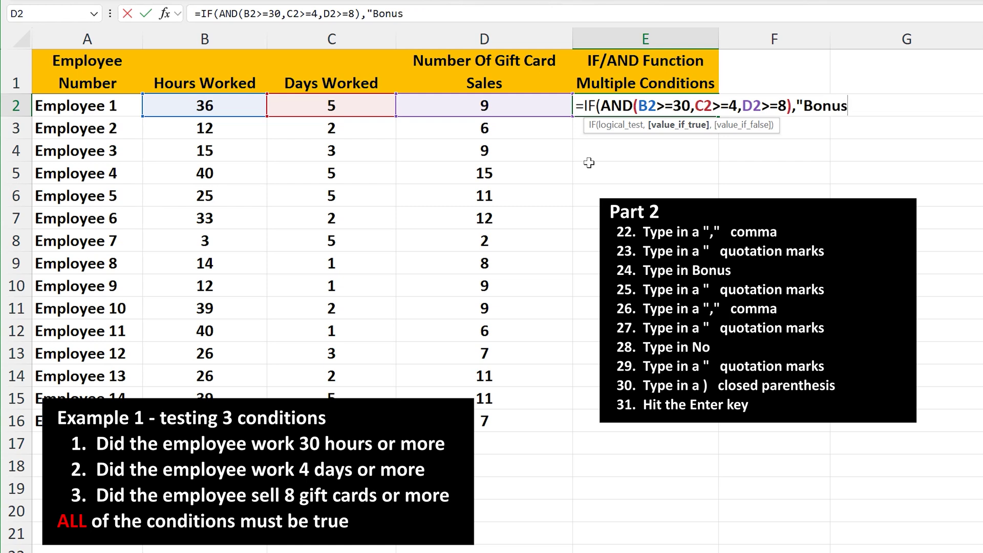
{"action": "type", "text": "\","}
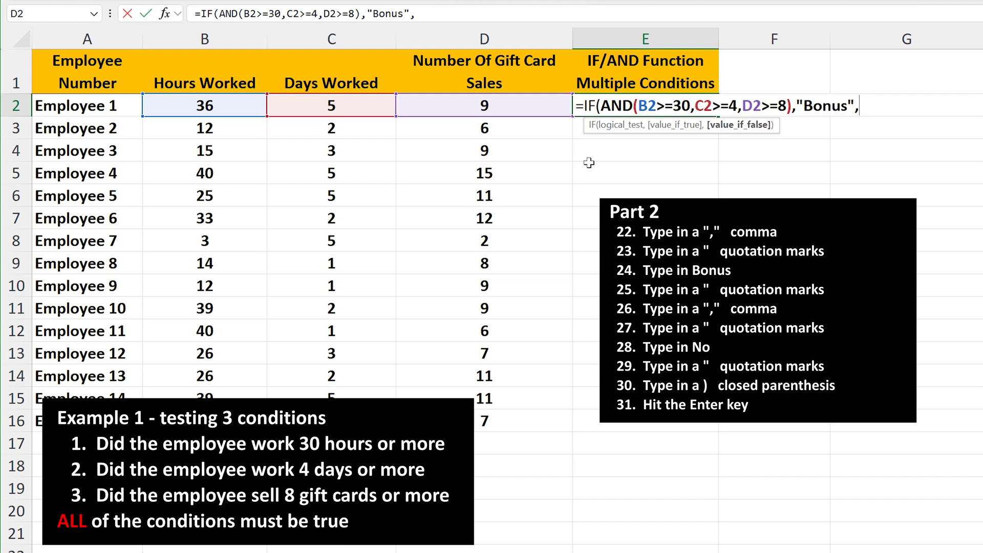
{"action": "type", "text": "\"No\")"}
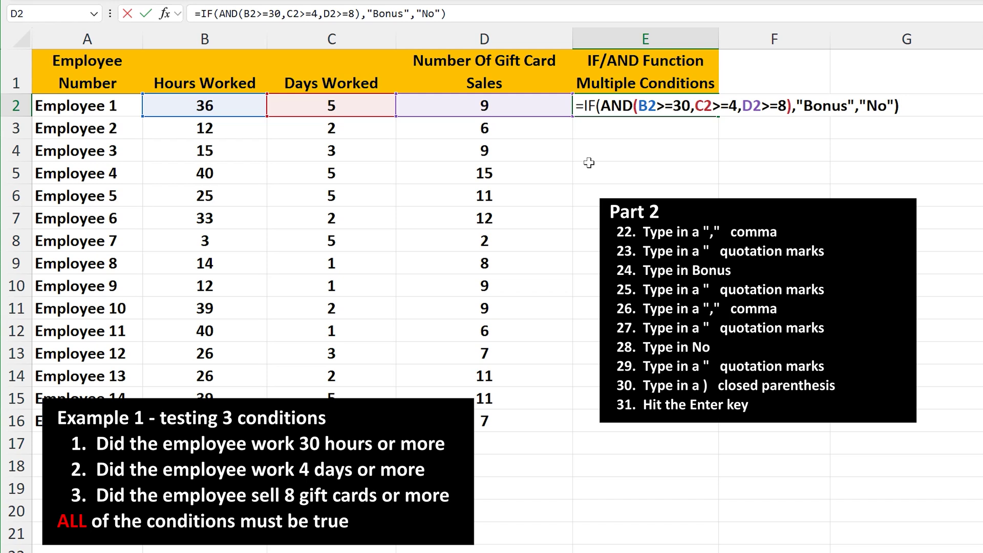
Enter the E2 IF/AND formula and fill it down through row 16
{"action": "key", "text": "Return"}
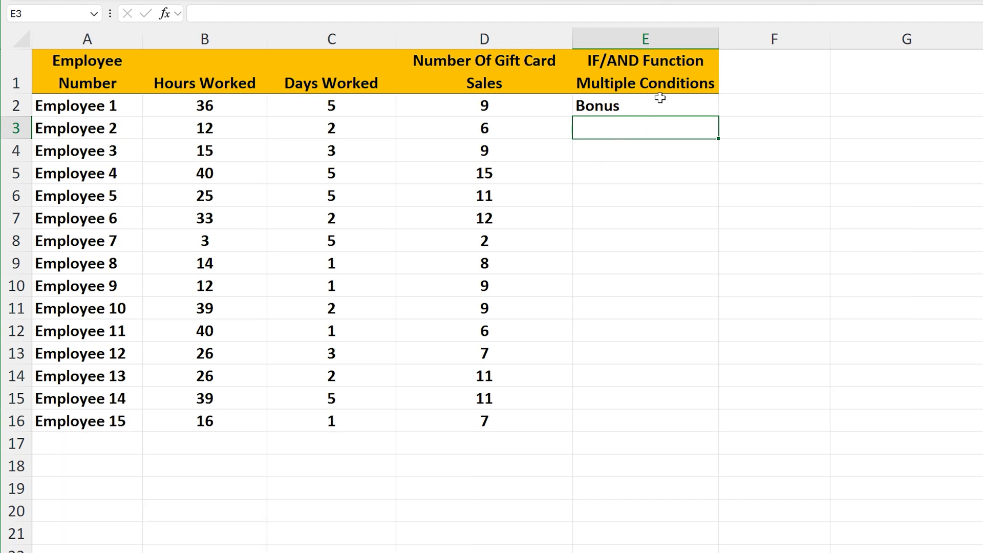
{"action": "left_click", "coordinate": [660, 98]}
{"action": "left_click_drag", "start_coordinate": [717, 115], "coordinate": [702, 428]}
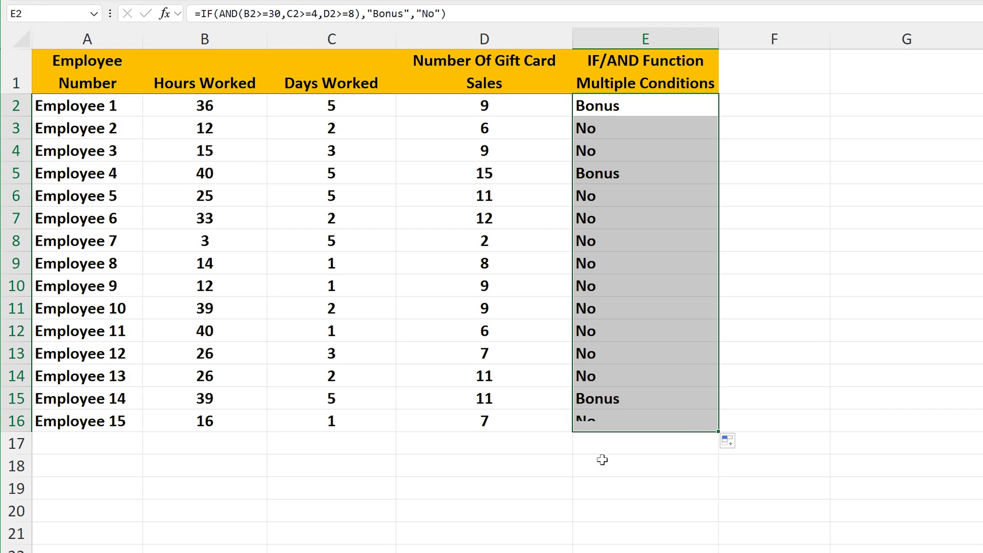
{"action": "left_click", "coordinate": [539, 466]}
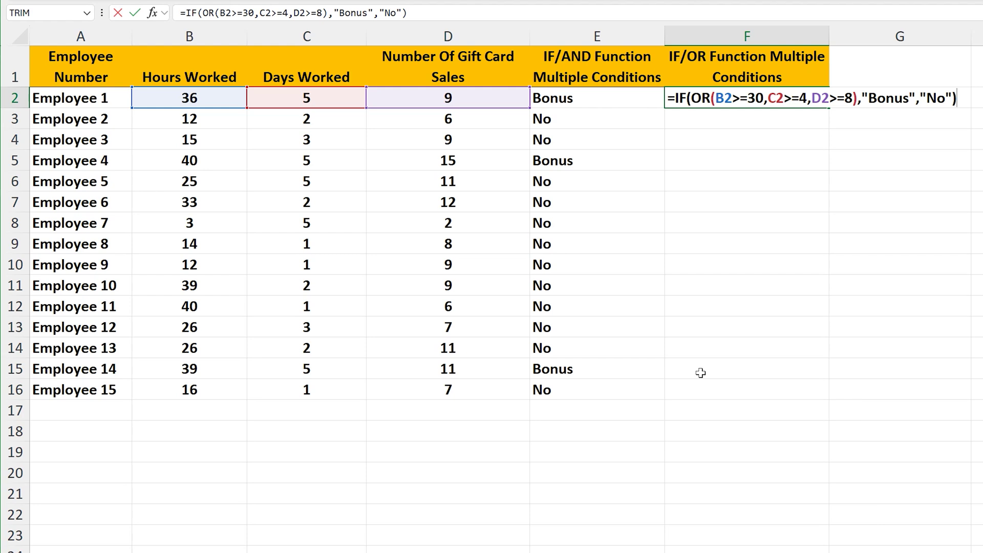
Enter the IF/OR formula in F2 and fill it down through row 16
{"action": "key", "text": "Return"}
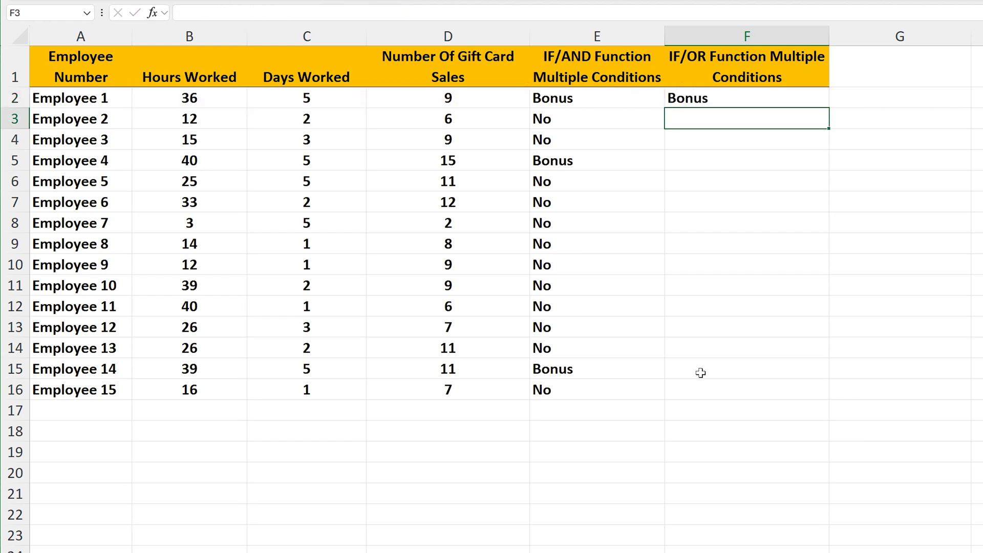
{"action": "left_click", "coordinate": [763, 102]}
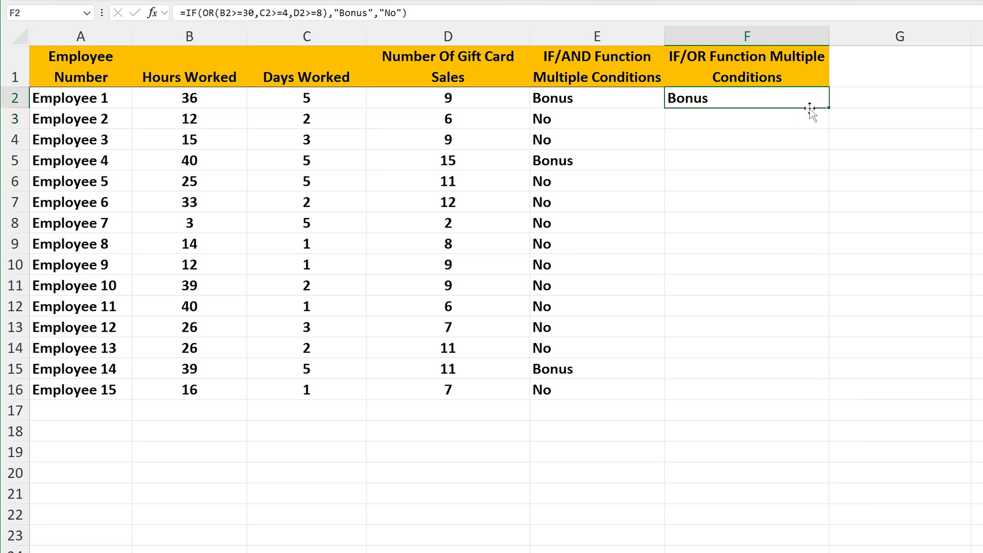
{"action": "left_click_drag", "start_coordinate": [832, 108], "coordinate": [805, 406]}
{"action": "left_click", "coordinate": [638, 434]}
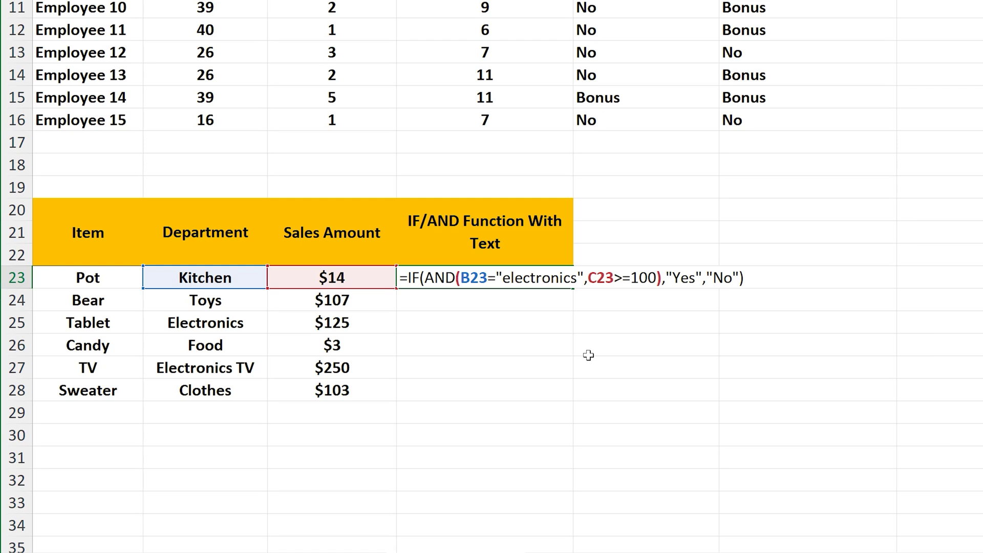
Enter the electronics-and-$100 Yes/No formula and fill it down to row 28
{"action": "key", "text": "Return"}
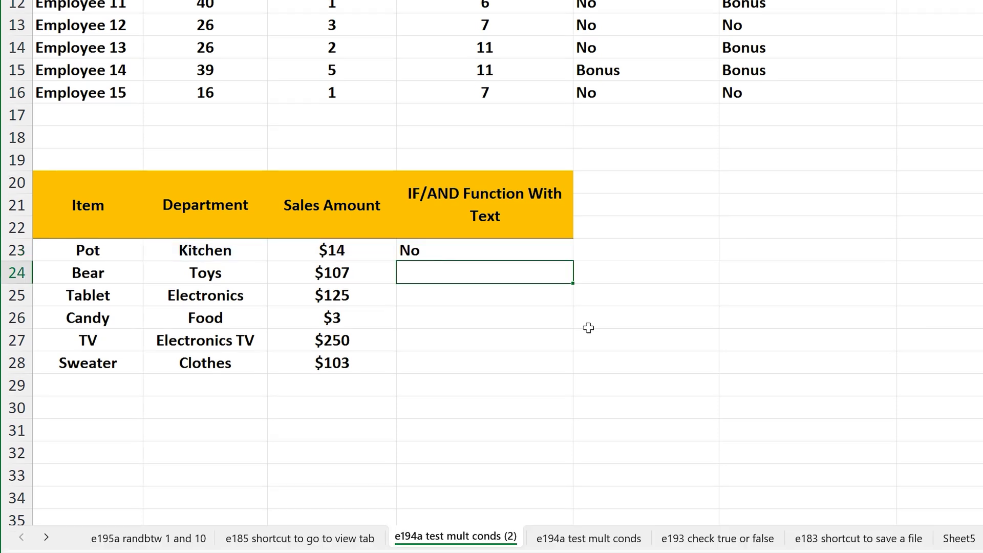
{"action": "left_click", "coordinate": [560, 256]}
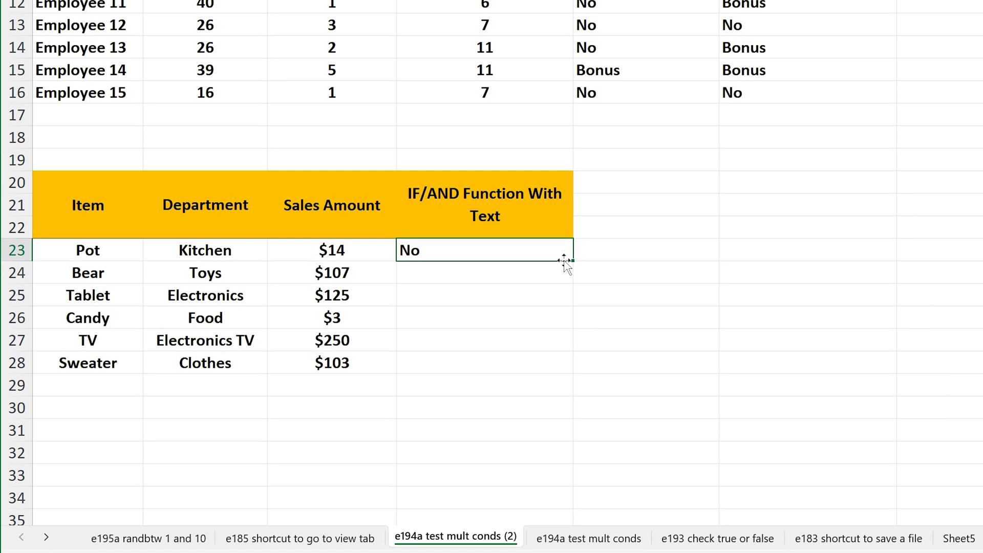
{"action": "left_click_drag", "start_coordinate": [575, 272], "coordinate": [573, 371]}
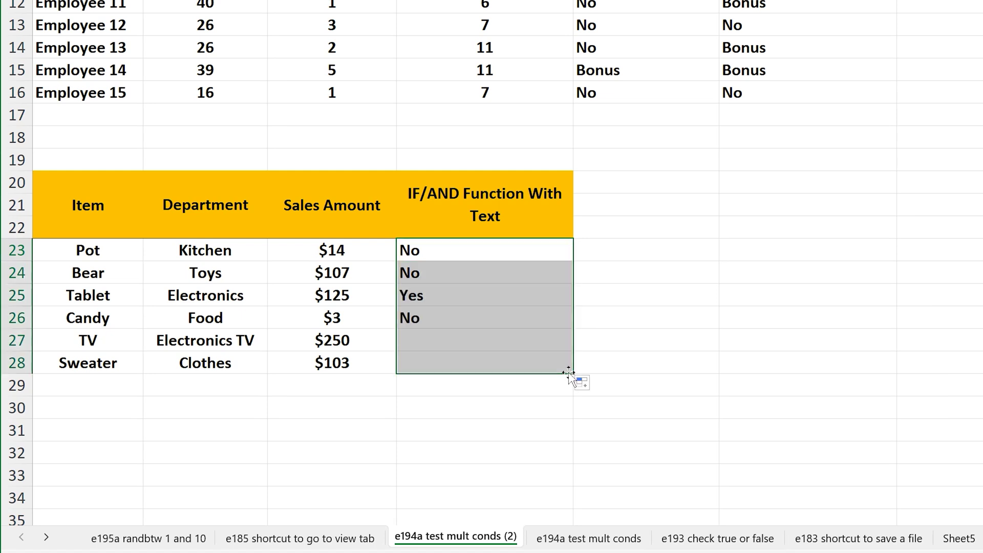
{"action": "left_click", "coordinate": [648, 312]}
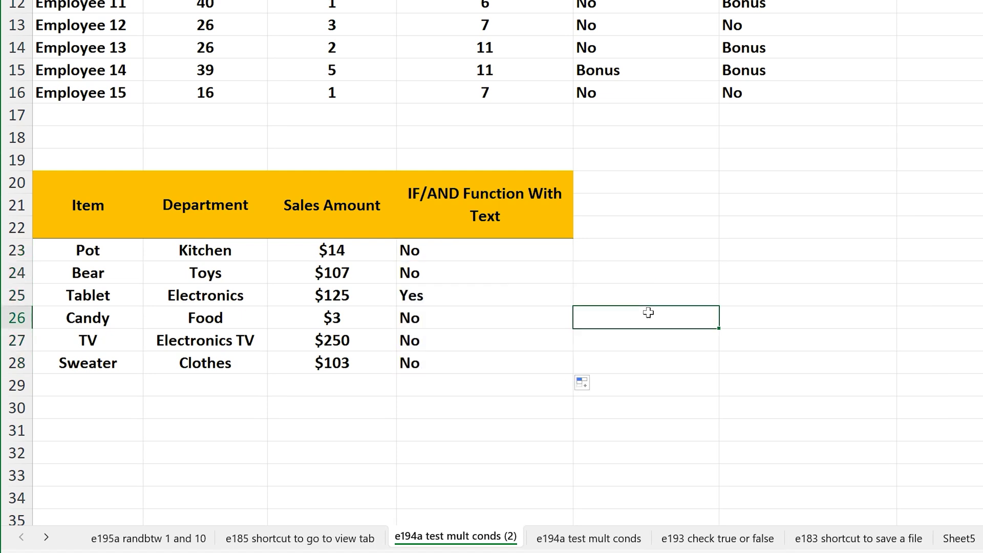